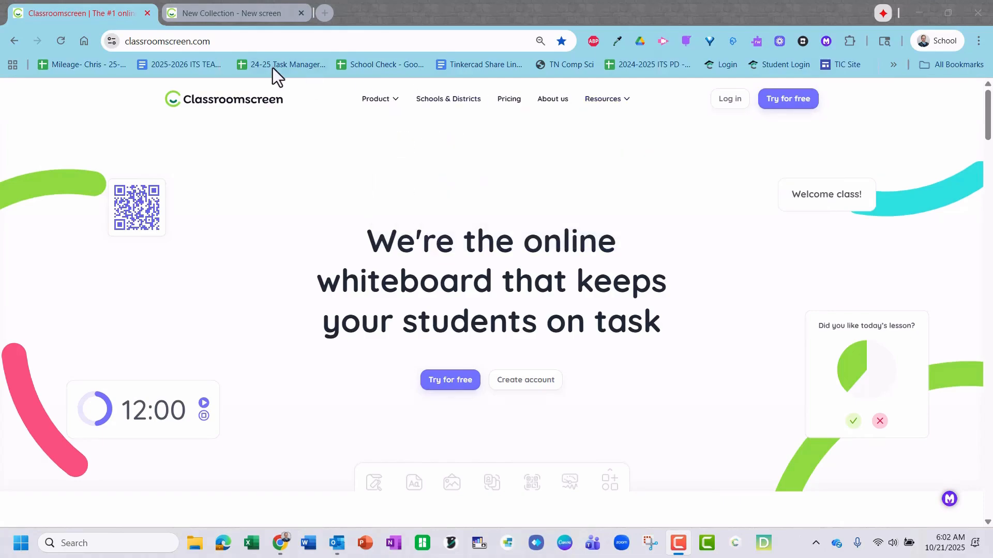
Step: Check the annotation tools on the trial screen and add a clock widget to it
{"action": "left_click", "coordinate": [230, 17]}
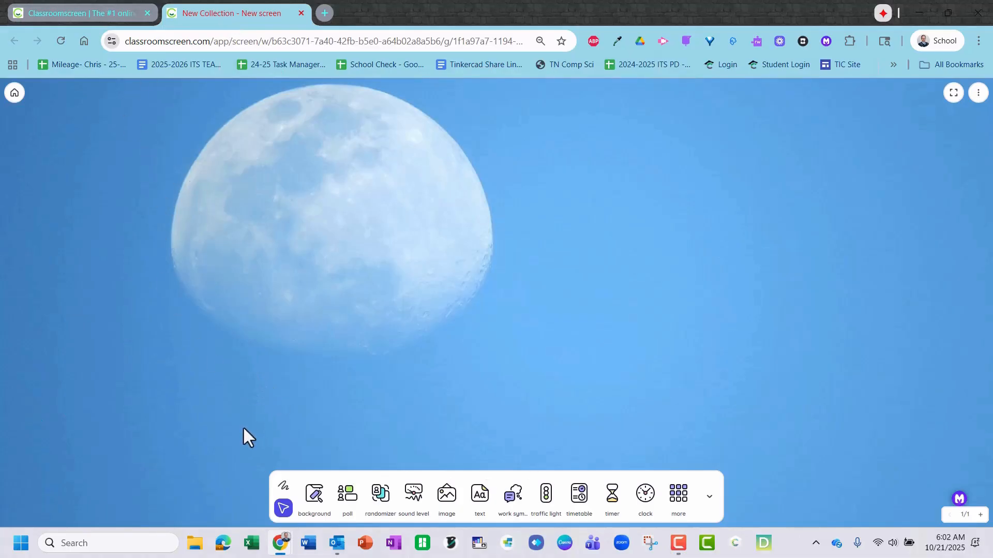
{"action": "left_click", "coordinate": [284, 492]}
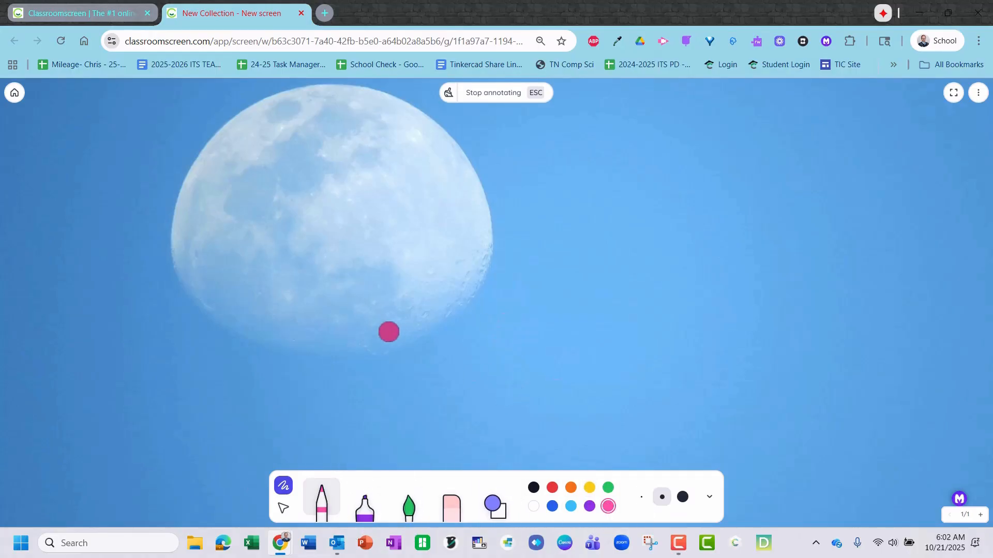
{"action": "left_click", "coordinate": [286, 511]}
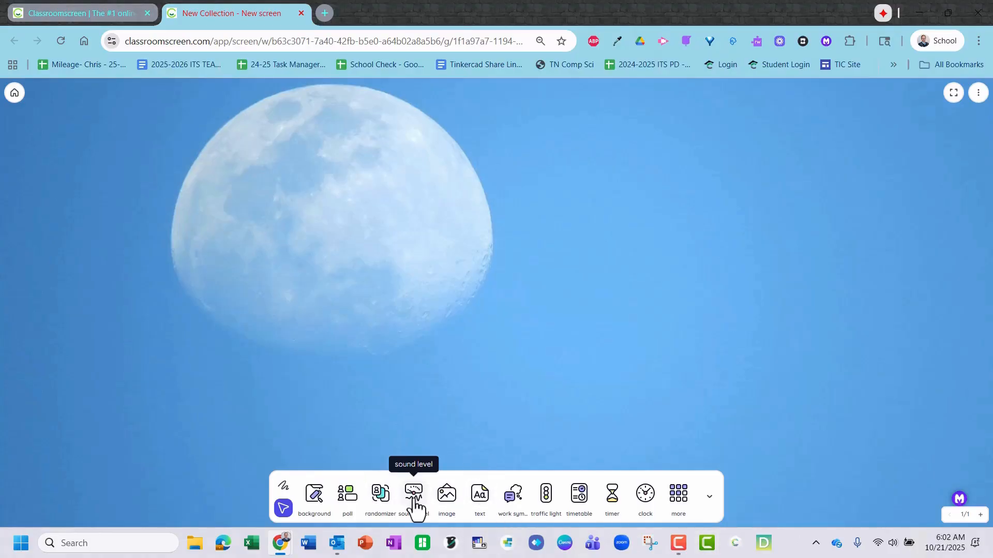
{"action": "left_click", "coordinate": [646, 497]}
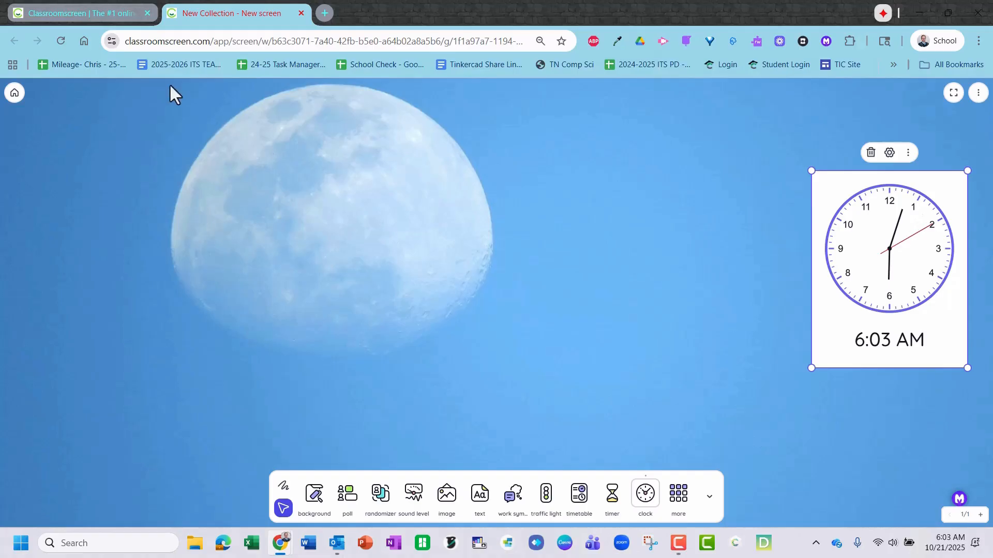
Step: Log in to Classroomscreen from its homepage with the school Google account
{"action": "left_click", "coordinate": [101, 13]}
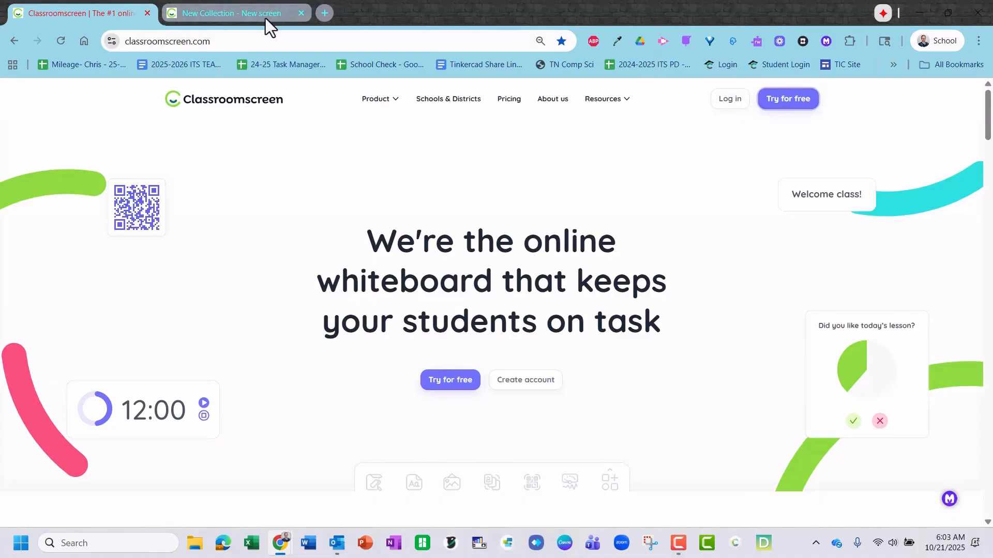
{"action": "left_click", "coordinate": [729, 100]}
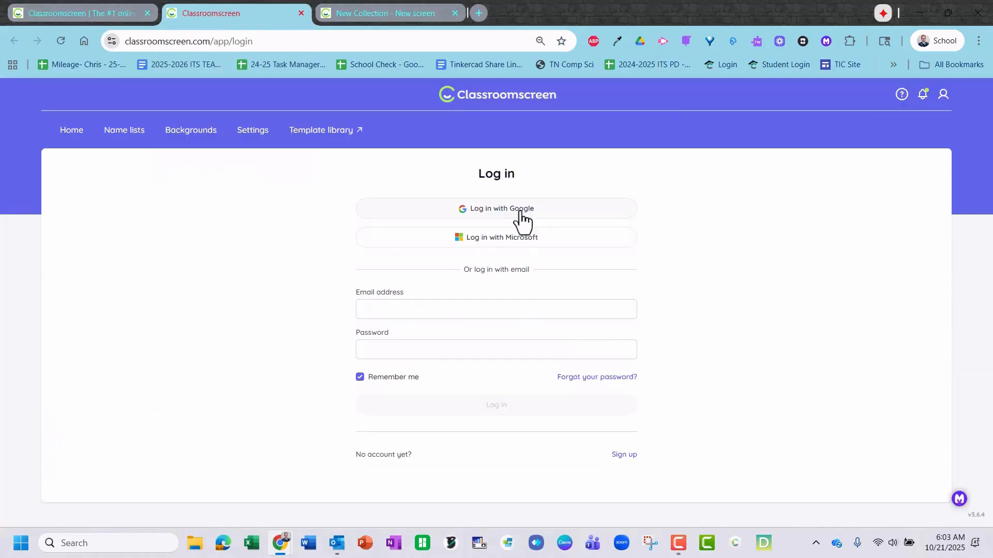
{"action": "left_click", "coordinate": [521, 213]}
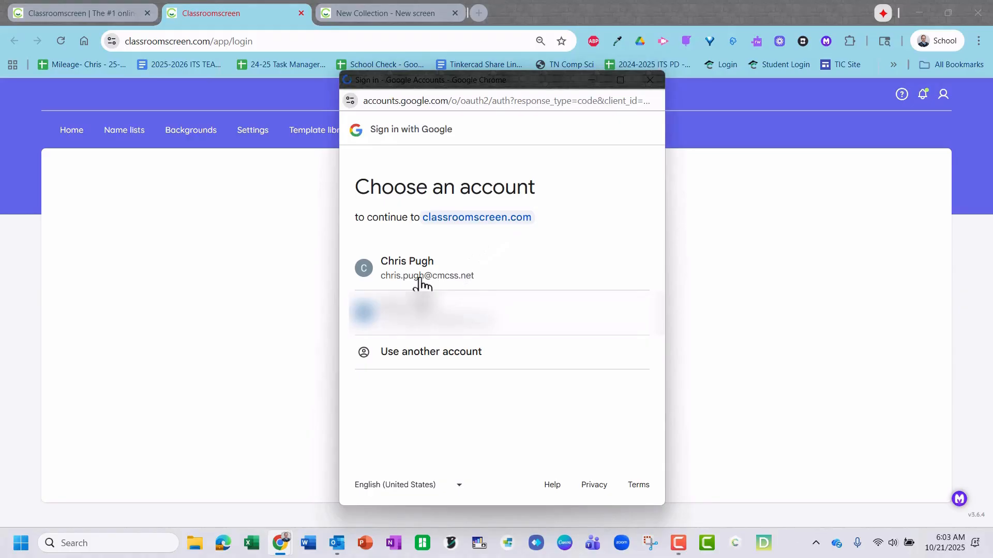
{"action": "left_click", "coordinate": [421, 284]}
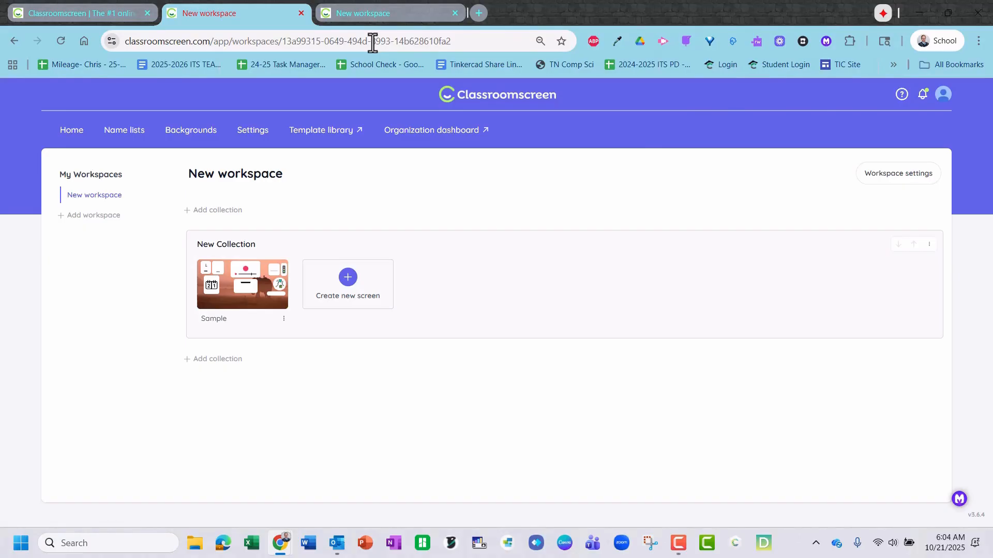
Step: Create a new screen in New Collection and place a reduced clock widget in the upper-right corner of the canvas
{"action": "left_click", "coordinate": [348, 281]}
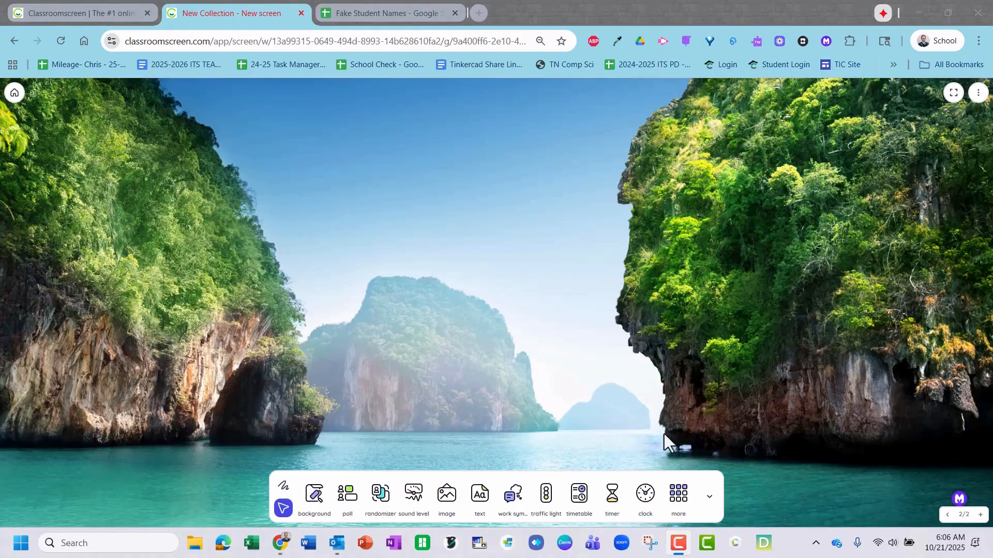
{"action": "left_click", "coordinate": [646, 496]}
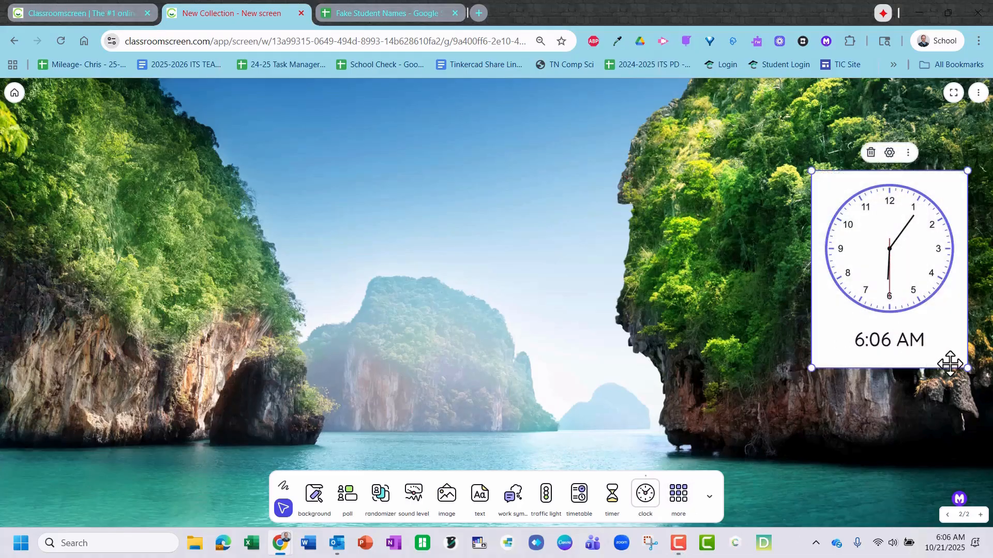
{"action": "left_click_drag", "start_coordinate": [948, 341], "coordinate": [954, 285]}
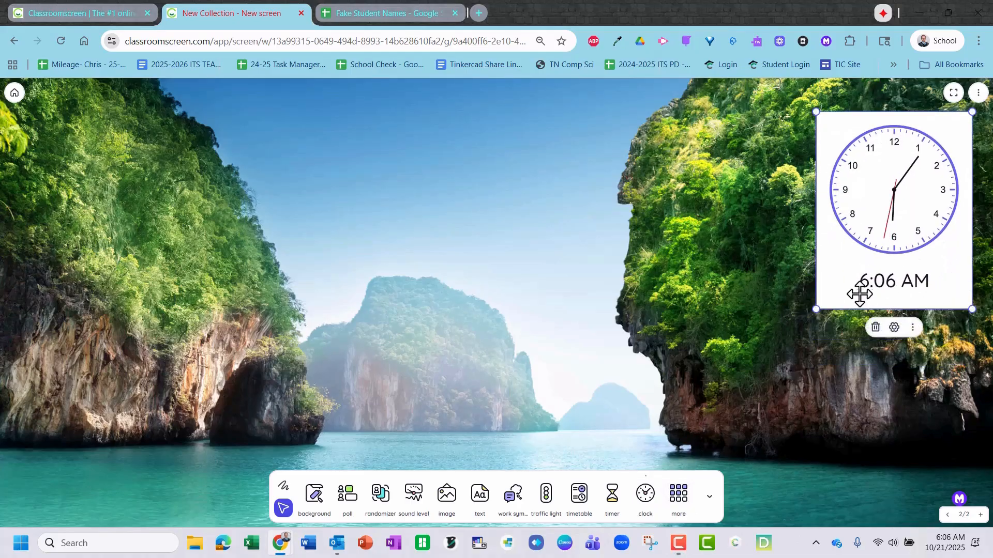
{"action": "left_click_drag", "start_coordinate": [815, 309], "coordinate": [846, 270]}
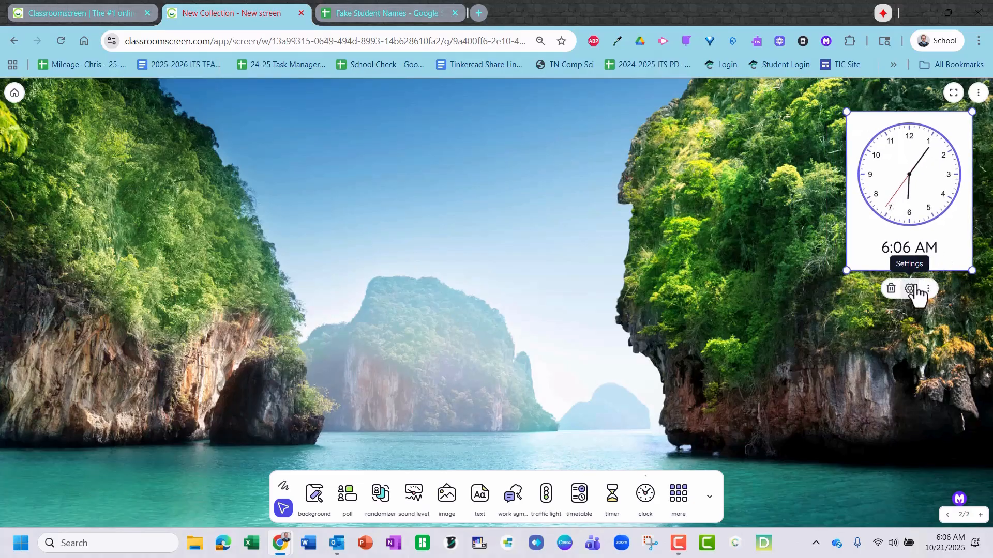
Step: Change the clock's color theme to the dark one with a purple ring and white hands
{"action": "left_click", "coordinate": [911, 289]}
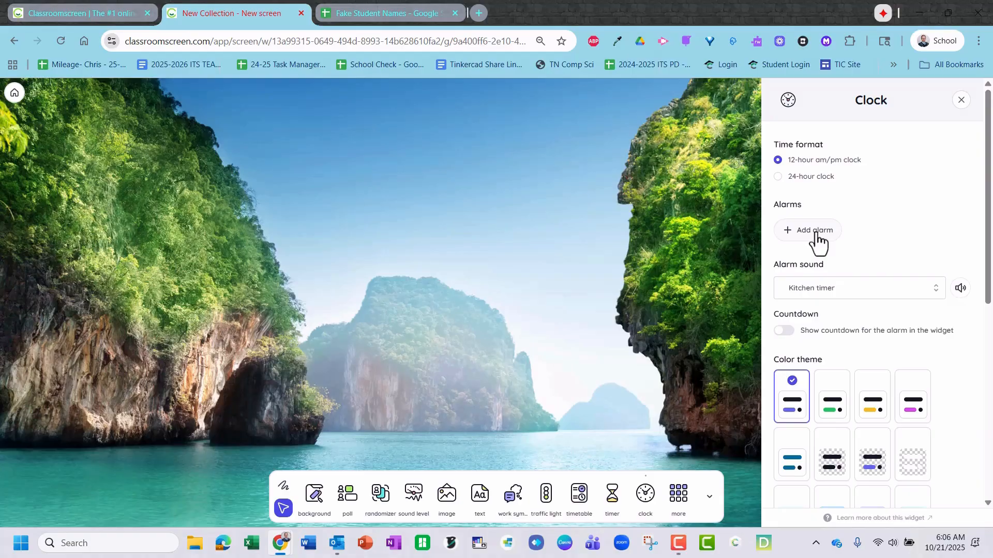
{"action": "scroll", "coordinate": [825, 426], "scroll_direction": "down", "scroll_amount": 7}
{"action": "left_click", "coordinate": [833, 420]}
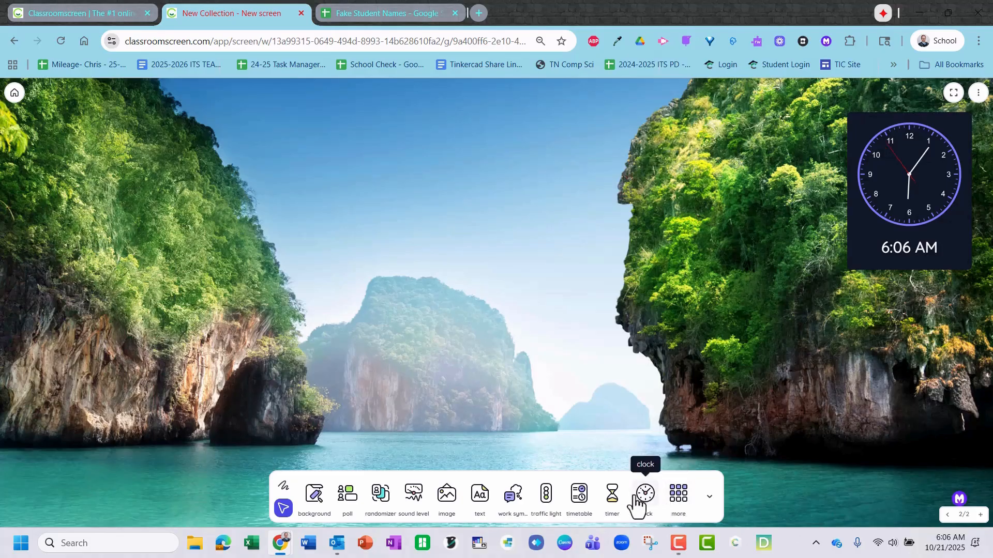
Step: Add a timer widget, shrink it and place it just below the clock
{"action": "left_click", "coordinate": [613, 495]}
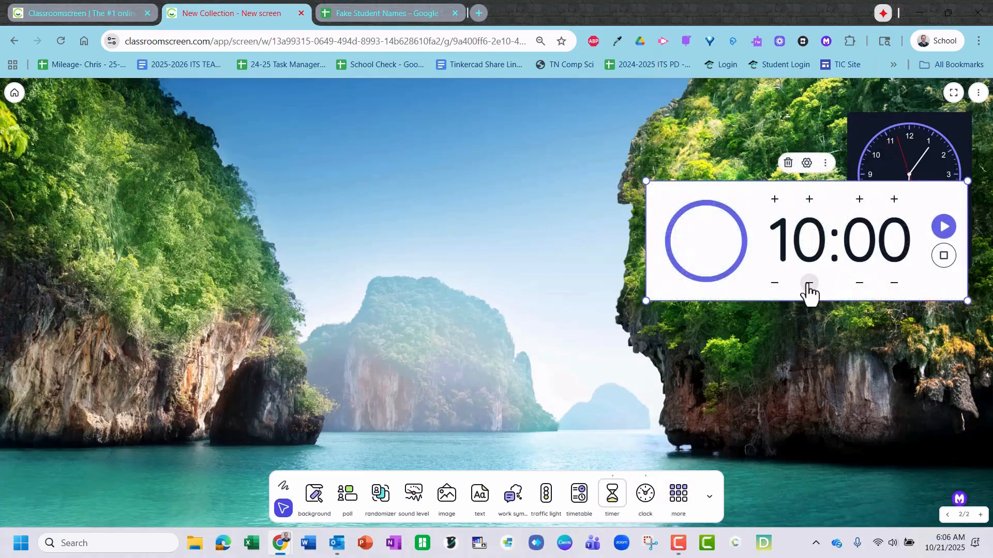
{"action": "left_click_drag", "start_coordinate": [646, 181], "coordinate": [693, 199]}
{"action": "left_click_drag", "start_coordinate": [762, 220], "coordinate": [767, 321]}
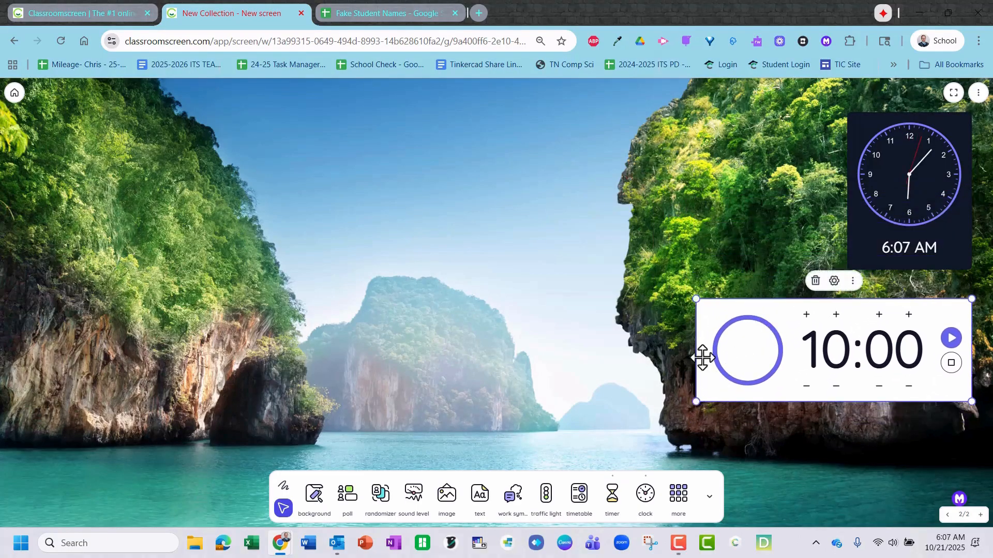
{"action": "left_click_drag", "start_coordinate": [696, 299], "coordinate": [747, 317]}
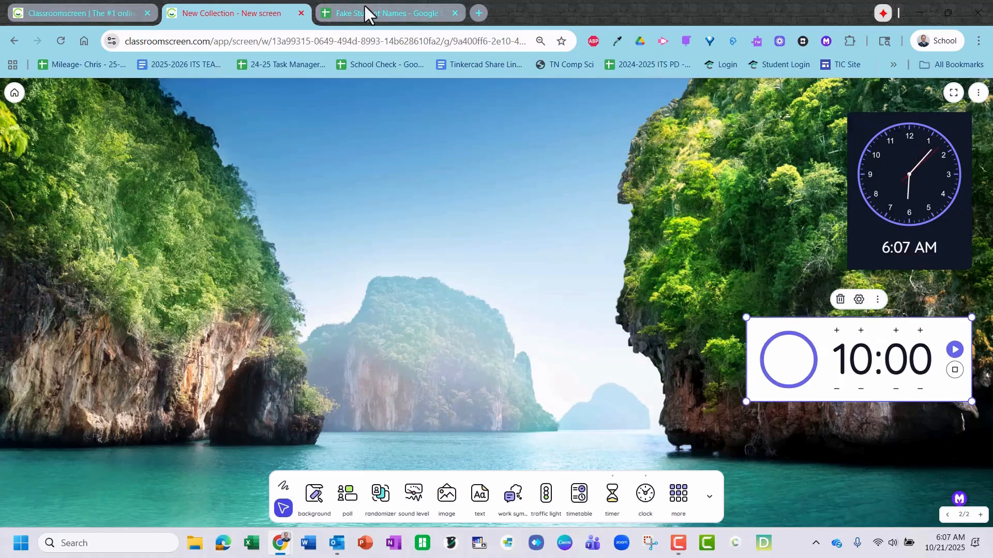
Step: Open the Classroomscreen name lists page, and copy the student names in G2:G37 of the Fake Student Names spreadsheet
{"action": "left_click", "coordinate": [109, 13]}
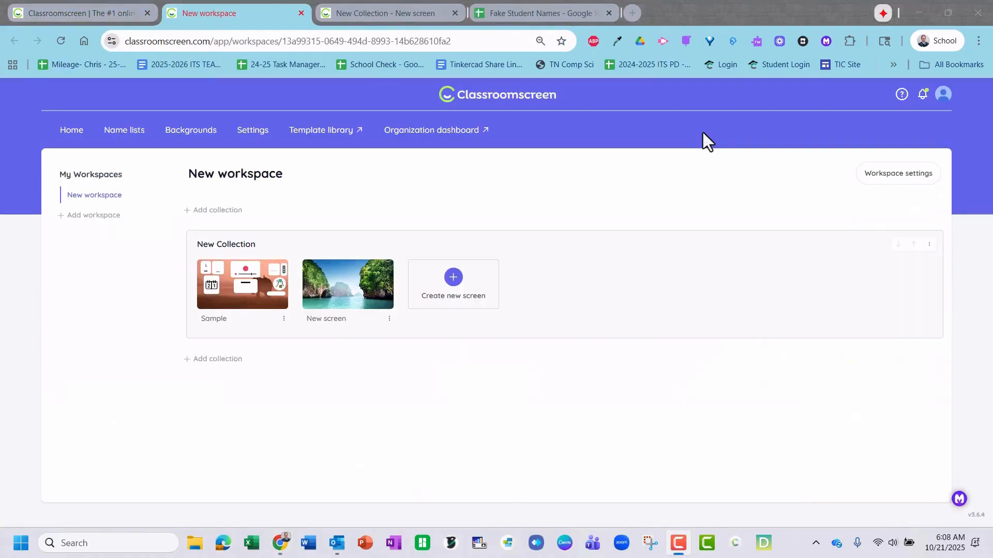
{"action": "left_click", "coordinate": [111, 133]}
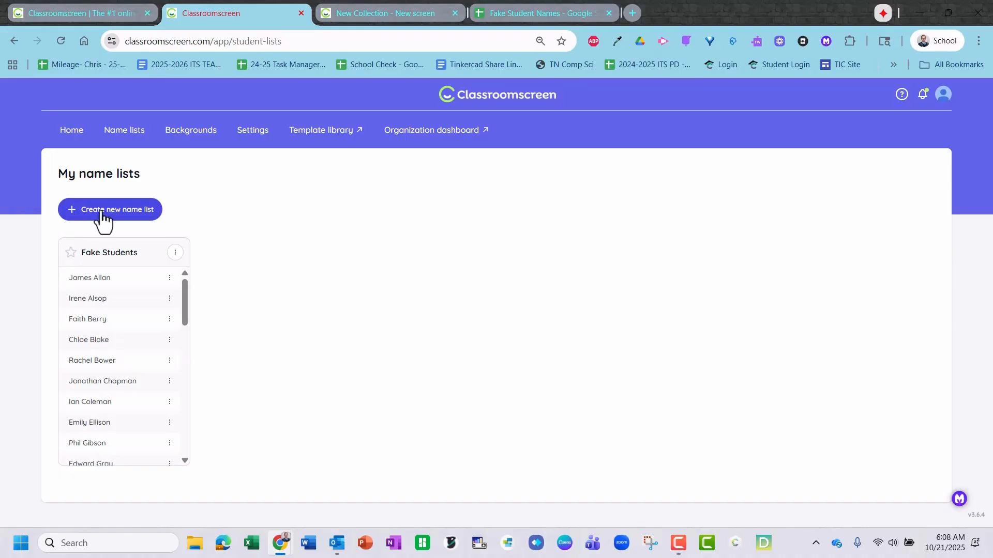
{"action": "left_click", "coordinate": [502, 15]}
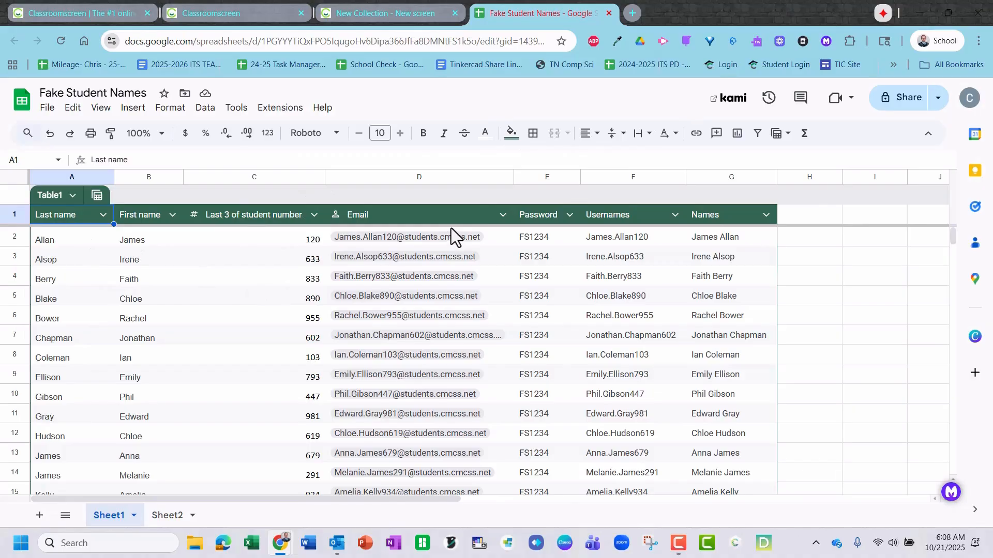
{"action": "left_click", "coordinate": [706, 239]}
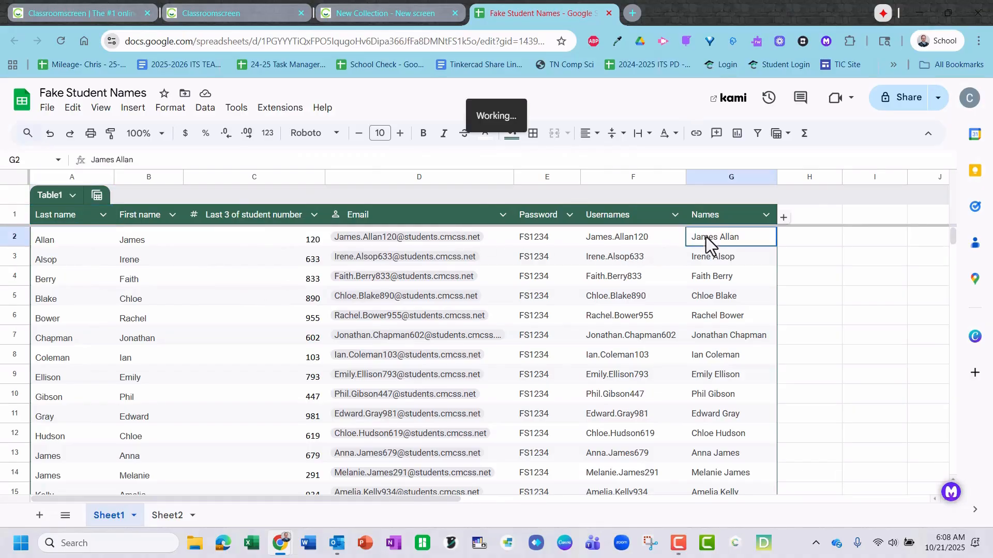
{"action": "left_click_drag", "start_coordinate": [703, 326], "coordinate": [722, 260]}
{"action": "right_click", "coordinate": [722, 260]}
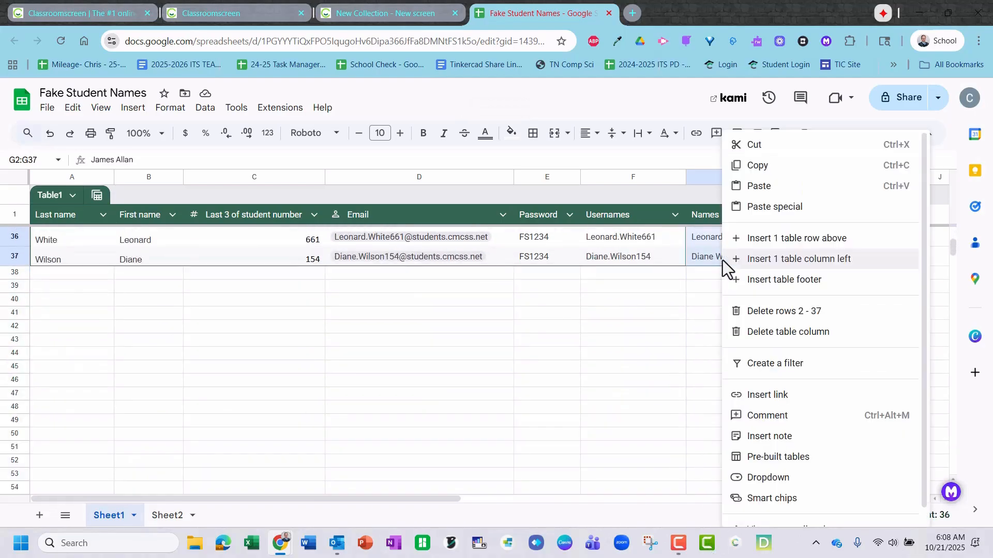
{"action": "left_click", "coordinate": [765, 166]}
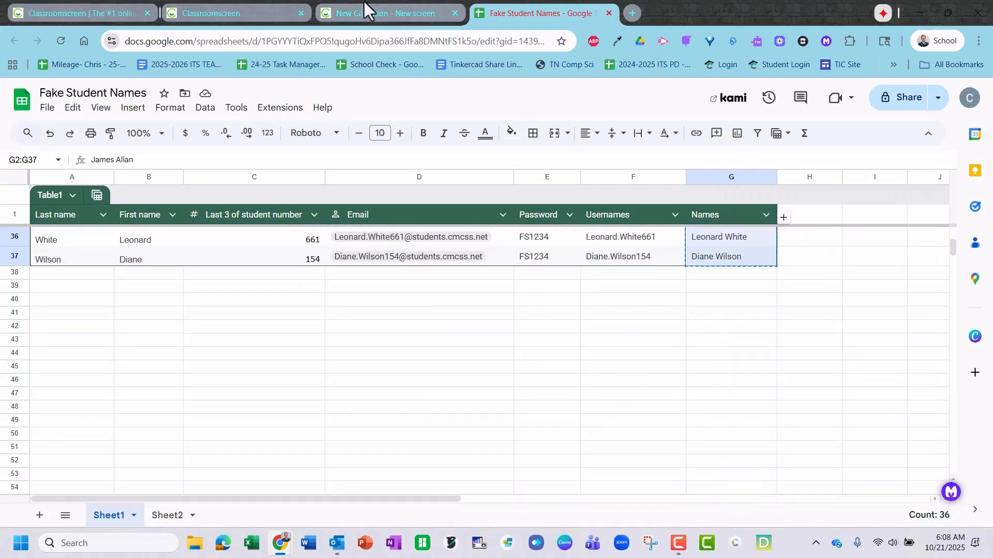
Step: Back in Classroomscreen, start a new name list titled 1st Period and paste the copied student names into it
{"action": "left_click", "coordinate": [342, 14]}
{"action": "left_click", "coordinate": [254, 15]}
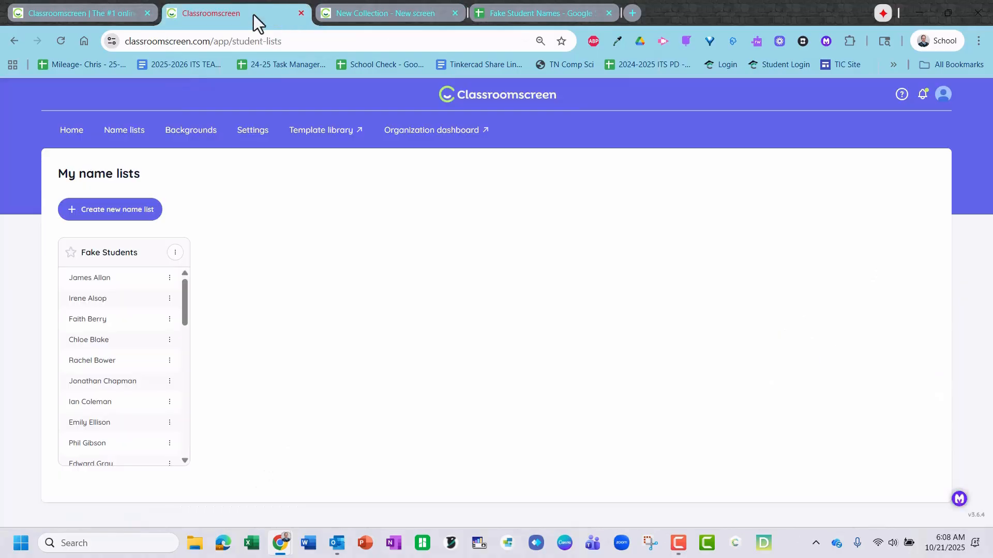
{"action": "left_click", "coordinate": [100, 210]}
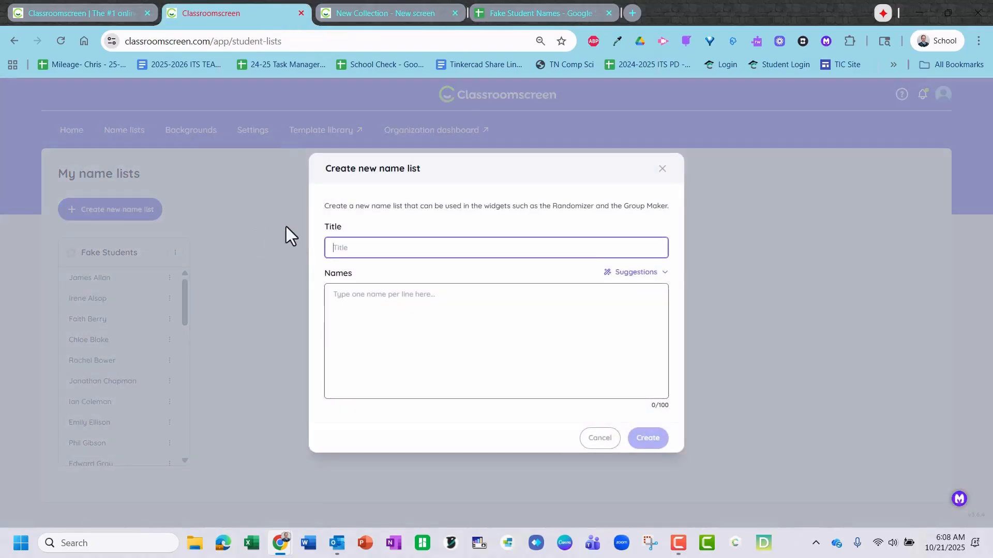
{"action": "type", "text": "1st Period"}
{"action": "left_click", "coordinate": [368, 295]}
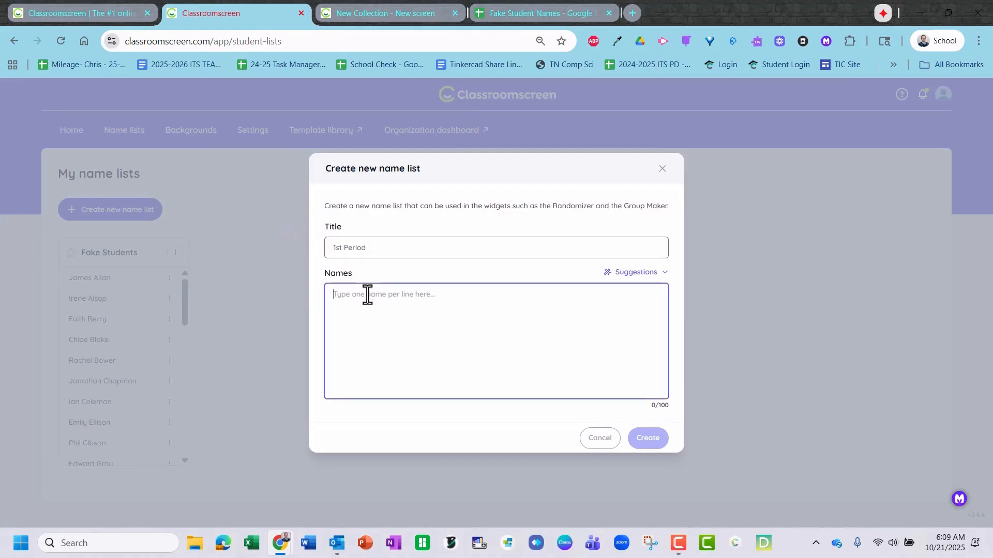
{"action": "key", "text": "ctrl+v"}
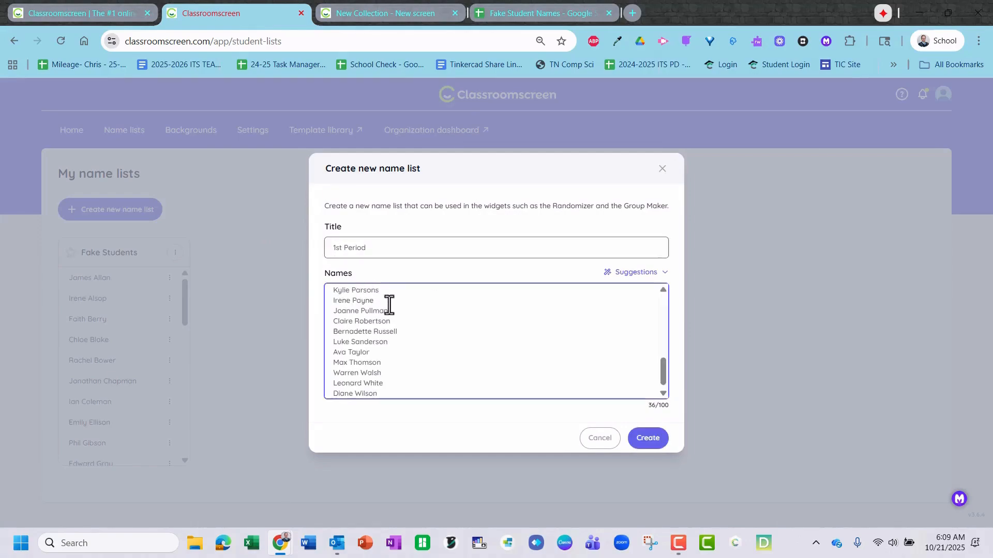
Step: Shorten each student's last name to its initial and create the 1st Period list
{"action": "double_click", "coordinate": [363, 389]}
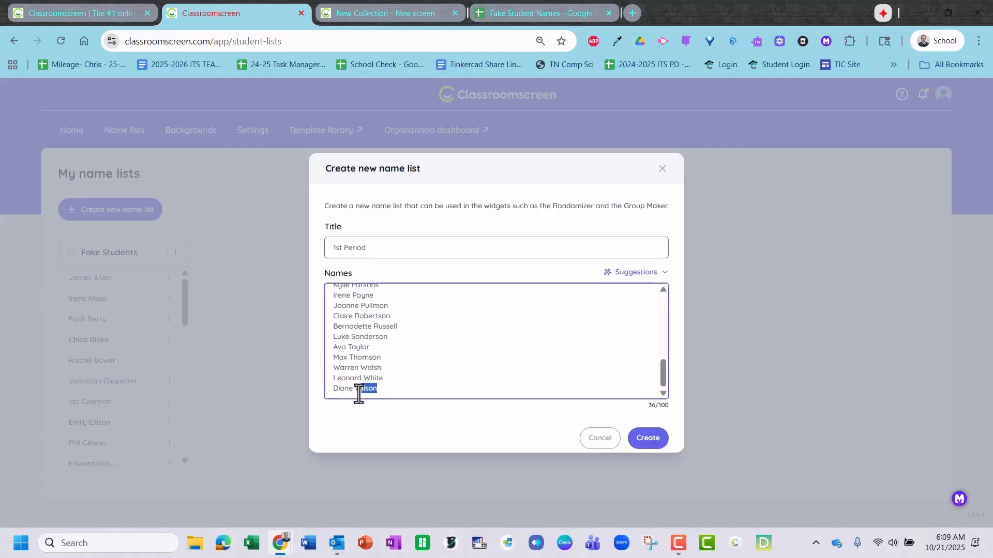
{"action": "key", "text": "BackSpace"}
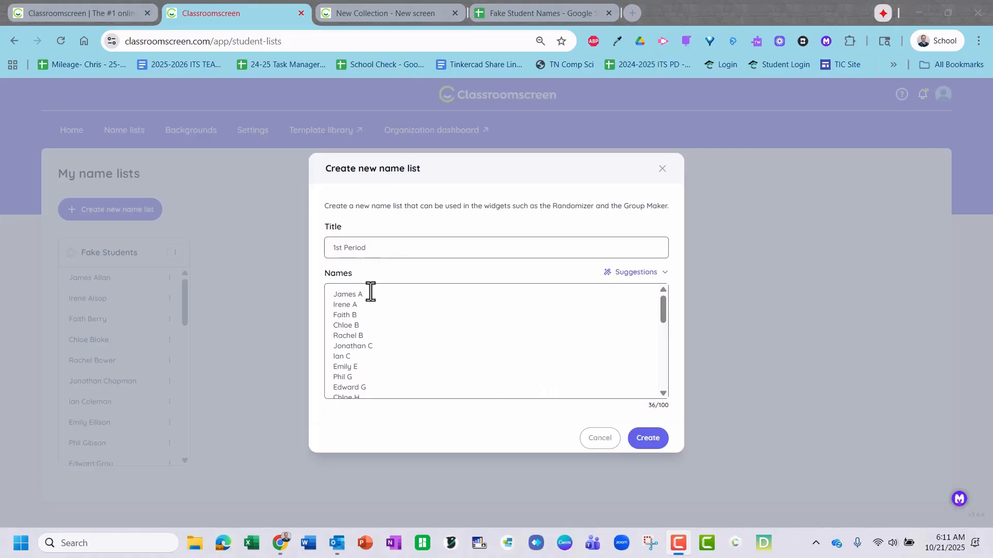
{"action": "left_click", "coordinate": [644, 441]}
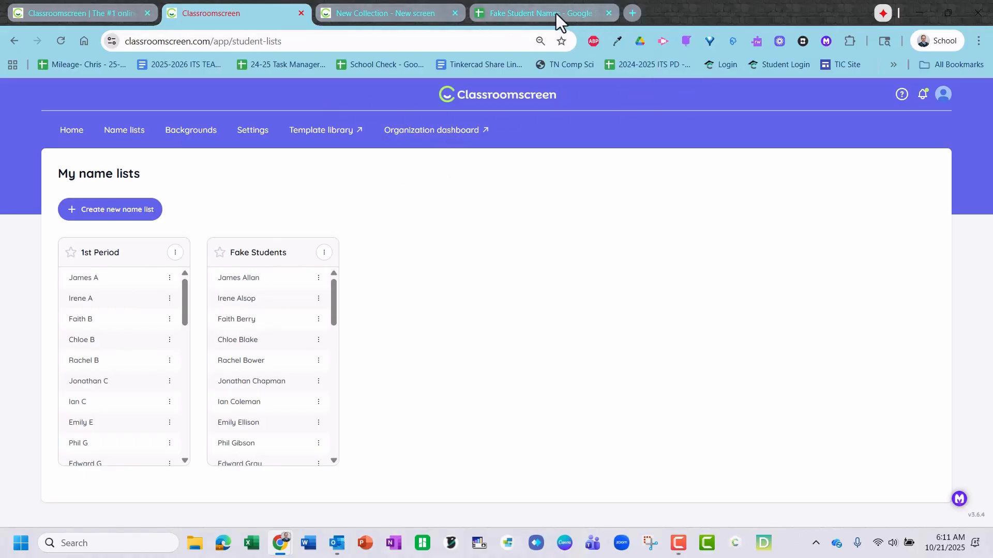
Step: Add a randomizer widget to the new screen and have it use the 1st Period name list
{"action": "left_click", "coordinate": [387, 15]}
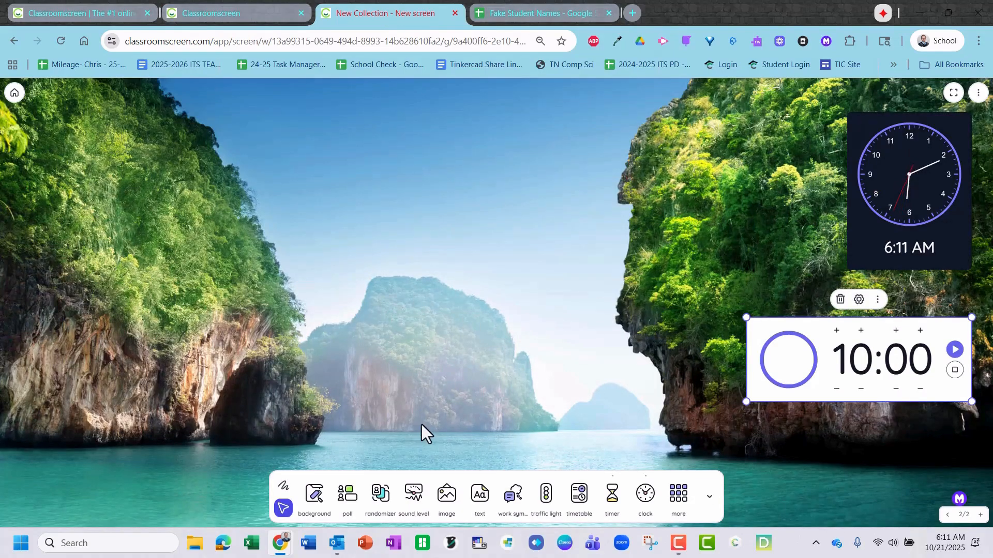
{"action": "left_click", "coordinate": [382, 496]}
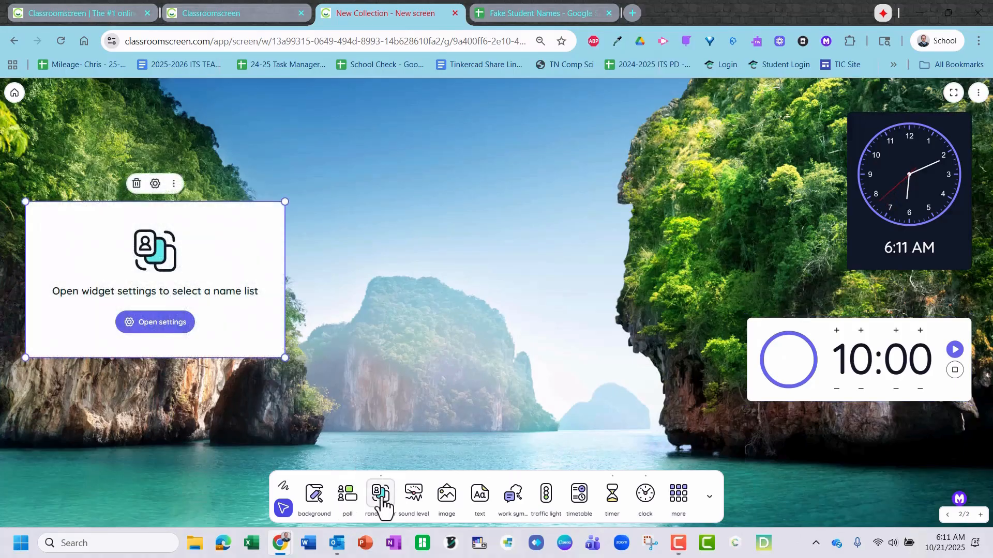
{"action": "left_click", "coordinate": [157, 331]}
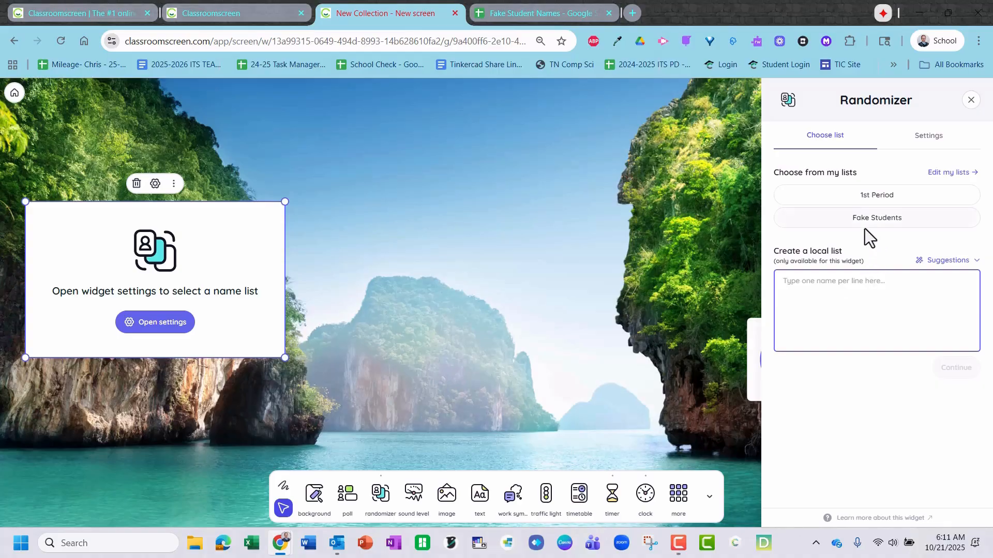
{"action": "left_click", "coordinate": [871, 200]}
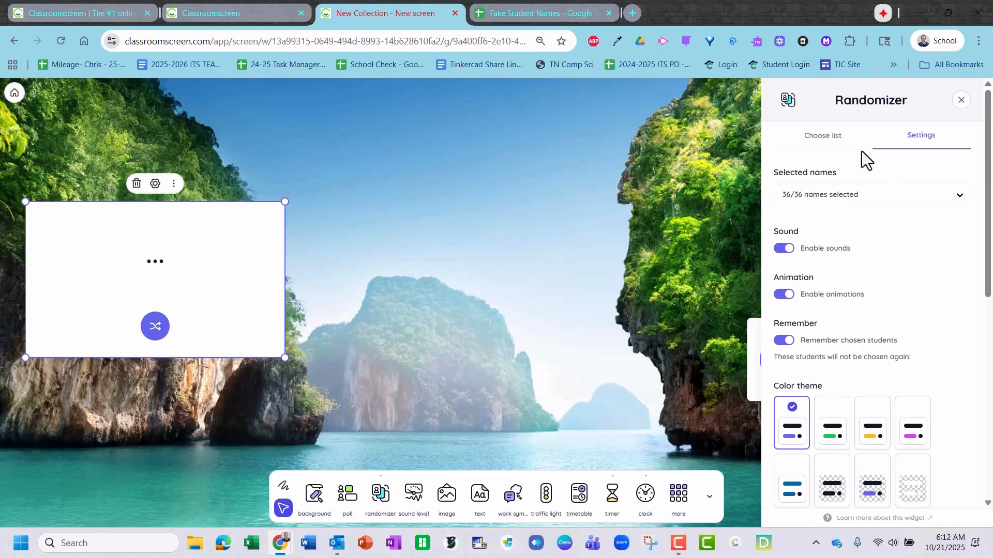
{"action": "left_click", "coordinate": [961, 101]}
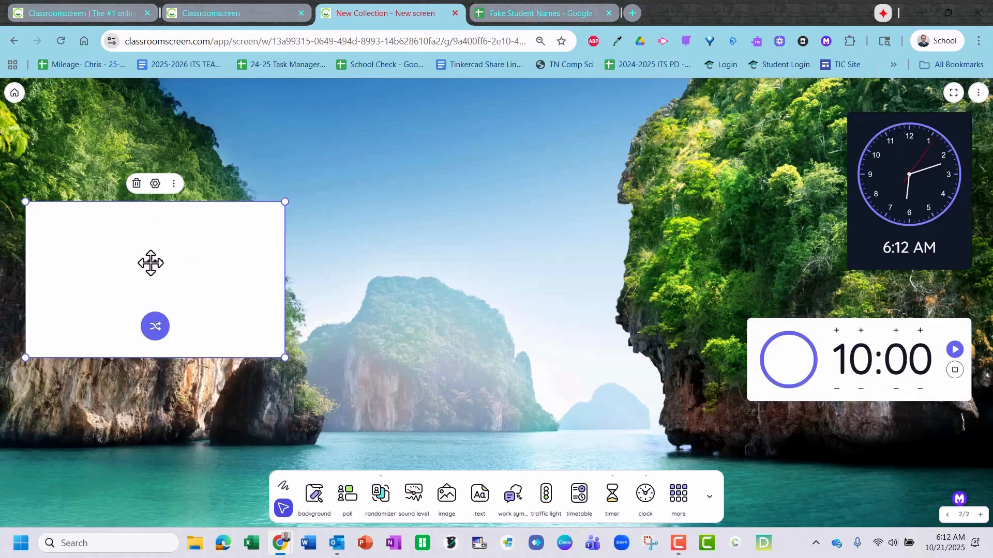
Step: Draw two random students with the randomizer and check its settings for the remembered chosen students
{"action": "left_click", "coordinate": [151, 336]}
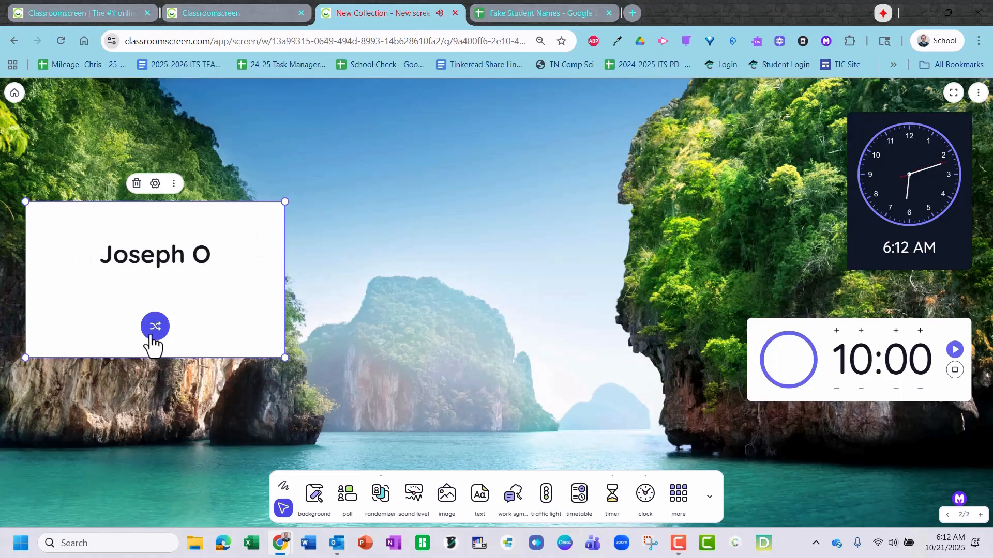
{"action": "left_click", "coordinate": [151, 336]}
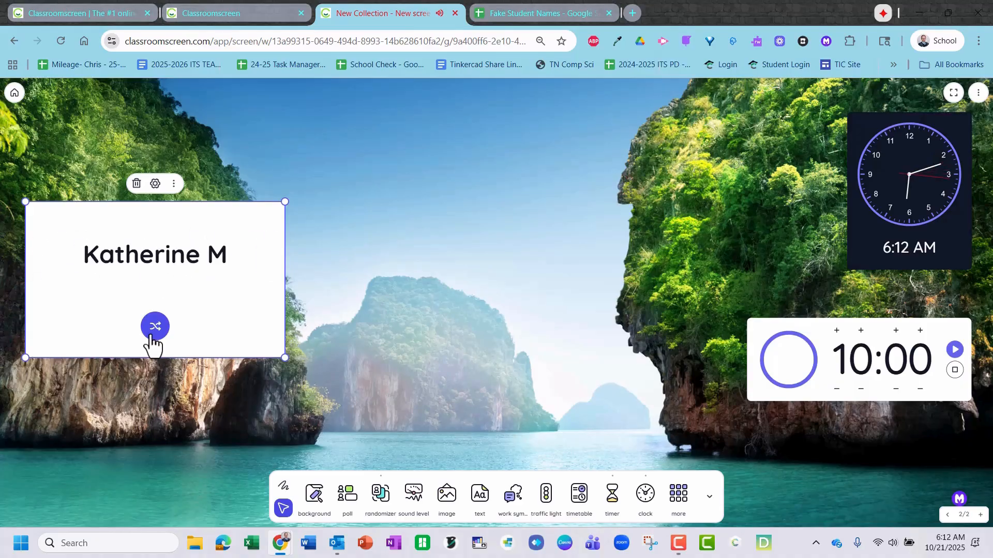
{"action": "left_click", "coordinate": [154, 193]}
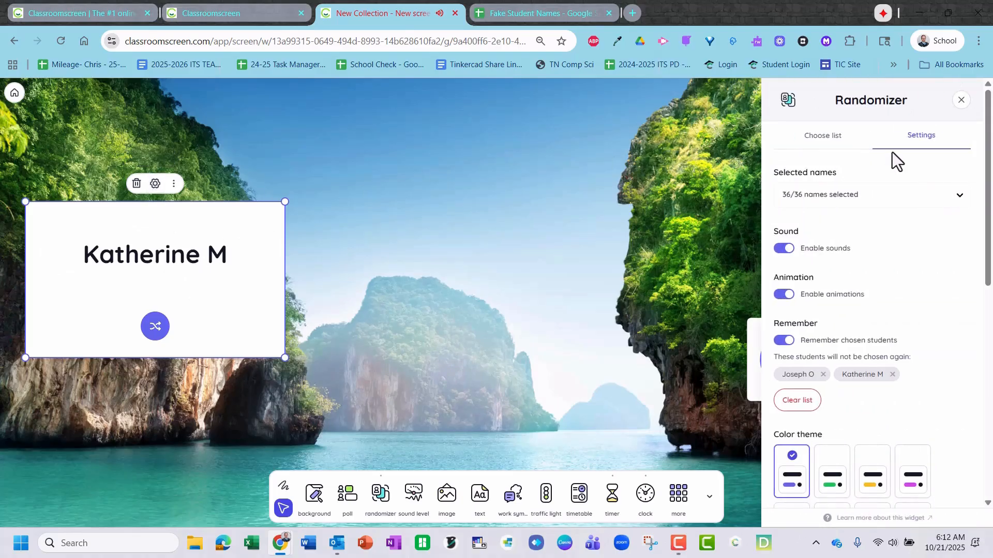
{"action": "left_click", "coordinate": [961, 100]}
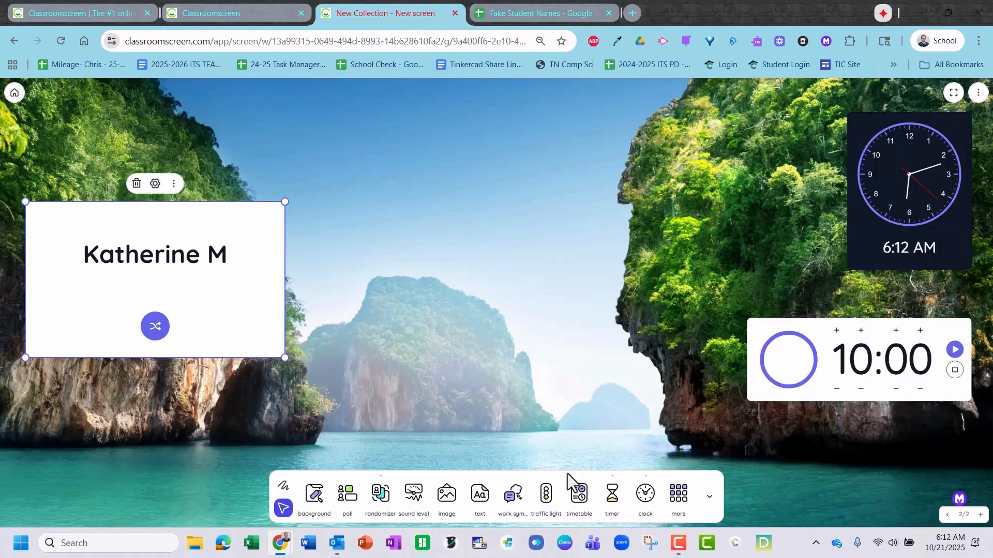
Step: Add a group maker widget to the screen and have it use the 1st Period name list
{"action": "left_click", "coordinate": [678, 503]}
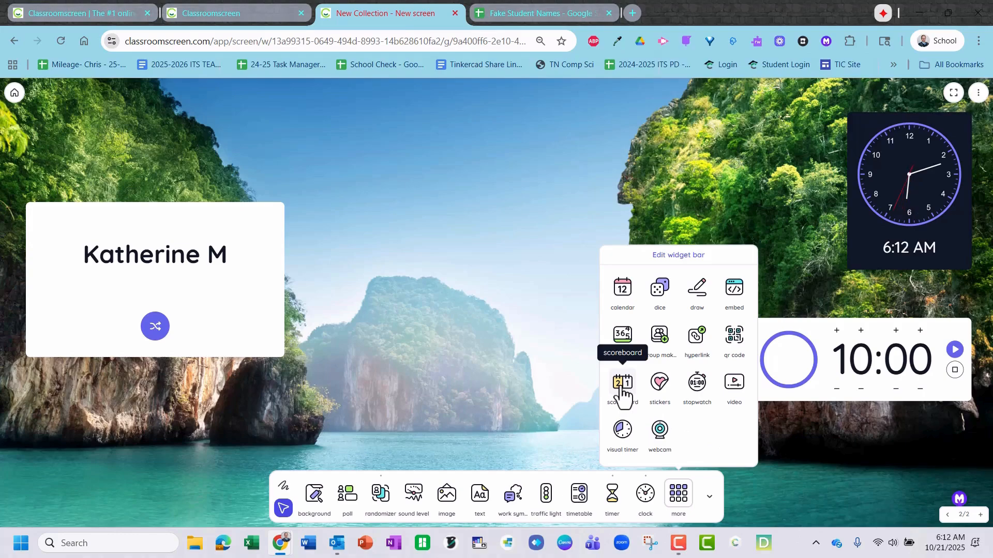
{"action": "left_click", "coordinate": [662, 342]}
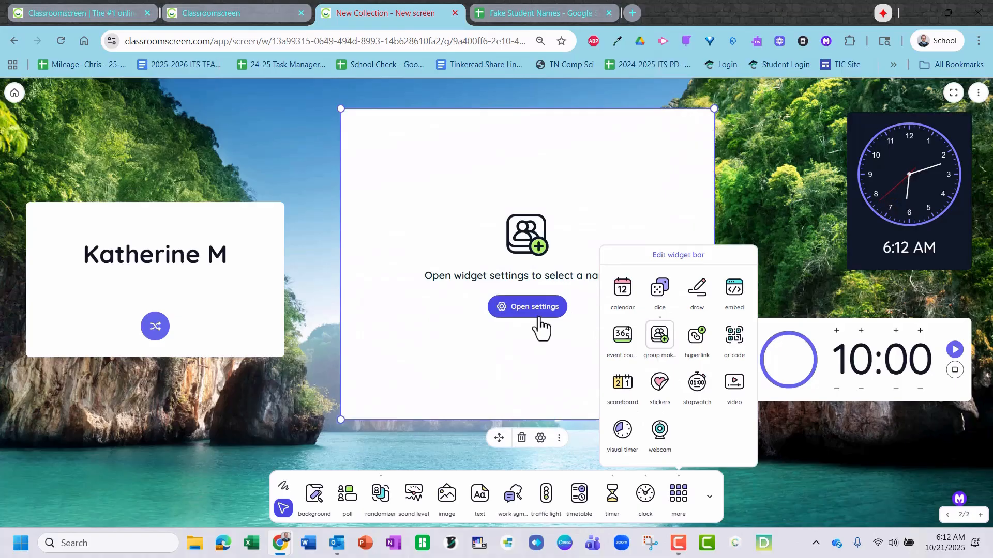
{"action": "left_click", "coordinate": [538, 314]}
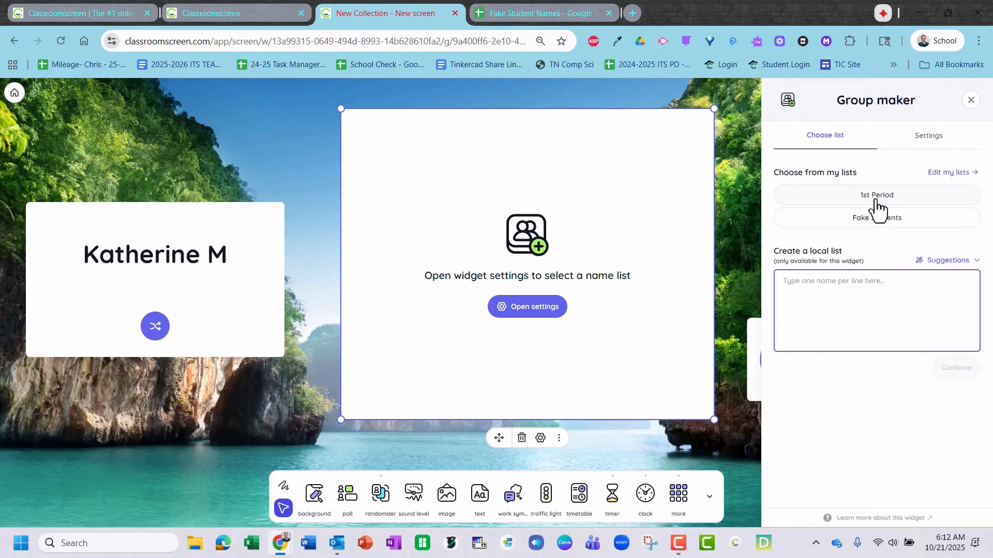
{"action": "left_click", "coordinate": [876, 199]}
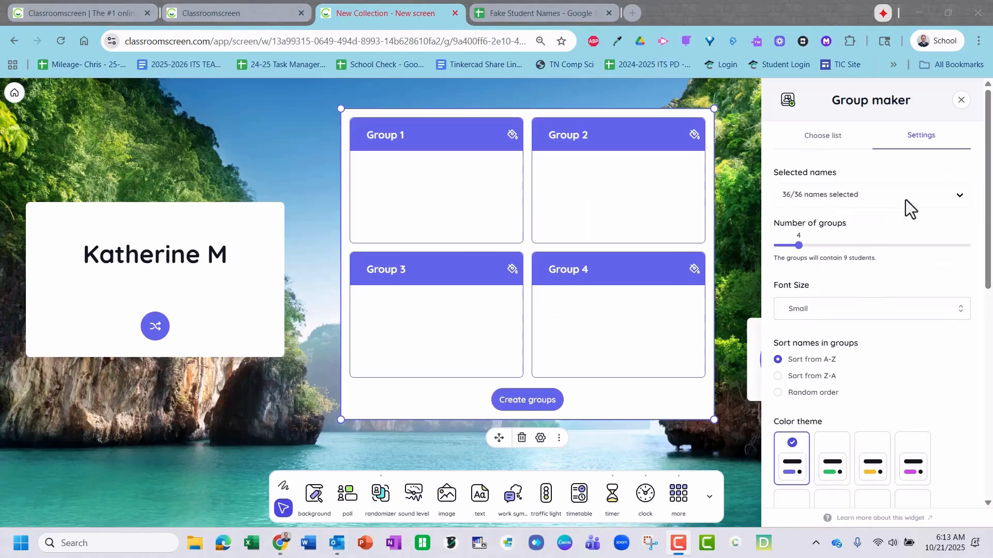
Step: Review the selected names, set the names in groups to random order, and create four student groups
{"action": "left_click", "coordinate": [959, 194]}
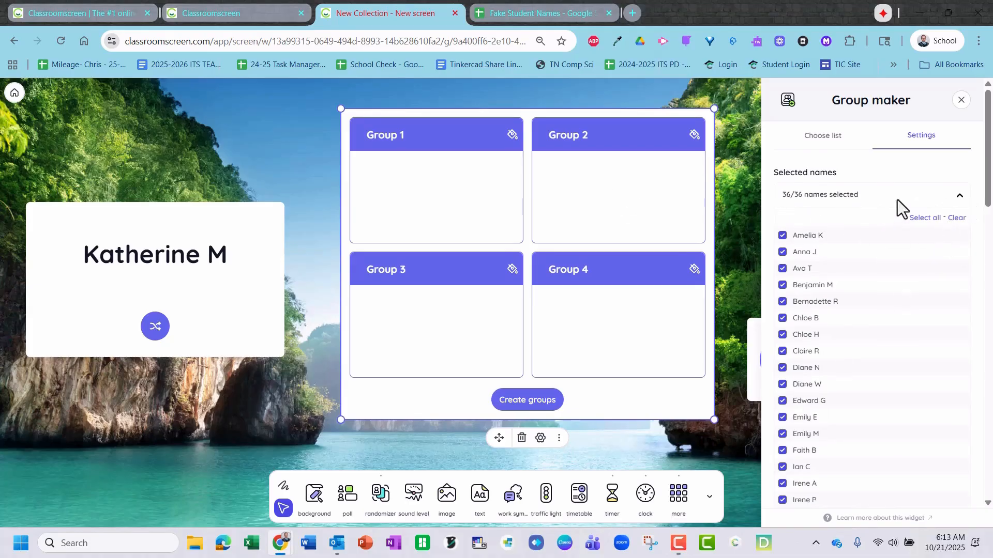
{"action": "left_click", "coordinate": [959, 195]}
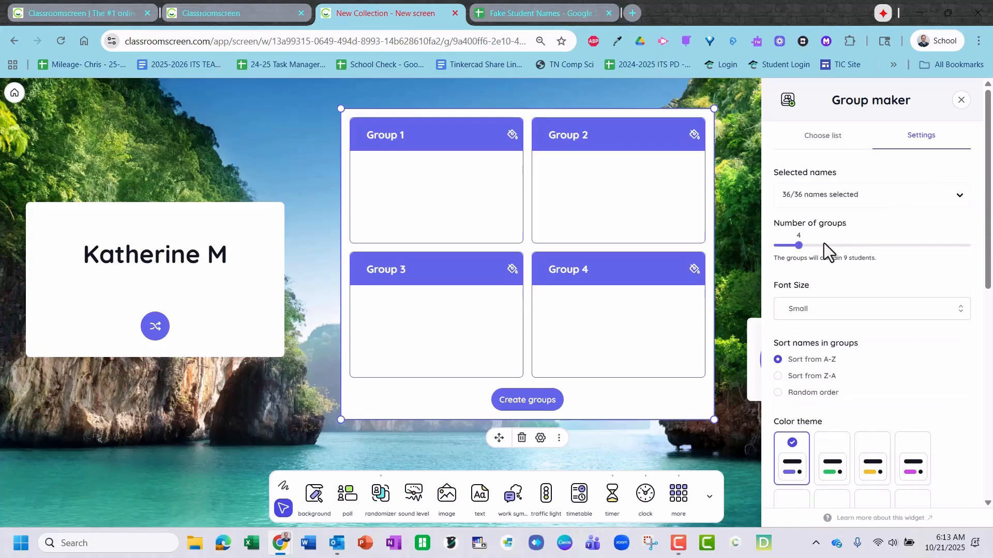
{"action": "left_click", "coordinate": [793, 316]}
{"action": "left_click", "coordinate": [794, 317]}
{"action": "left_click", "coordinate": [778, 393]}
{"action": "left_click", "coordinate": [523, 403]}
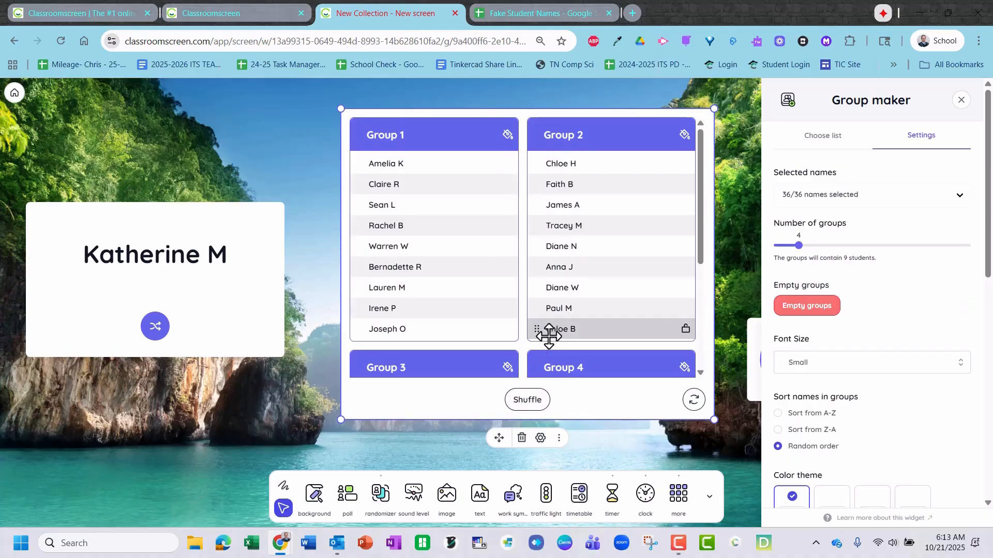
{"action": "scroll", "coordinate": [549, 337], "scroll_direction": "down", "scroll_amount": 4}
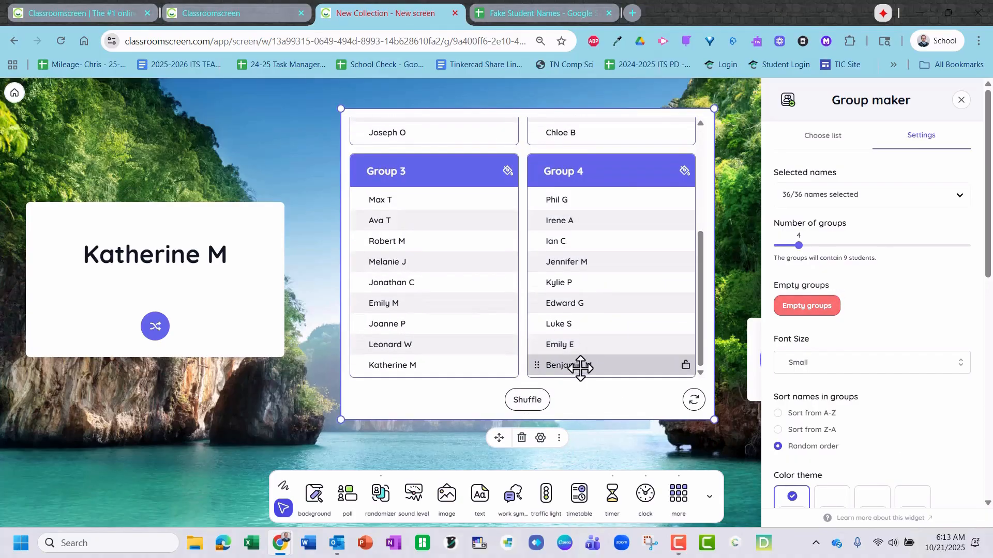
Step: Set the number of groups to 9, empty the existing groups, create the new groups and close the group maker settings
{"action": "left_click_drag", "start_coordinate": [800, 247], "coordinate": [852, 249]}
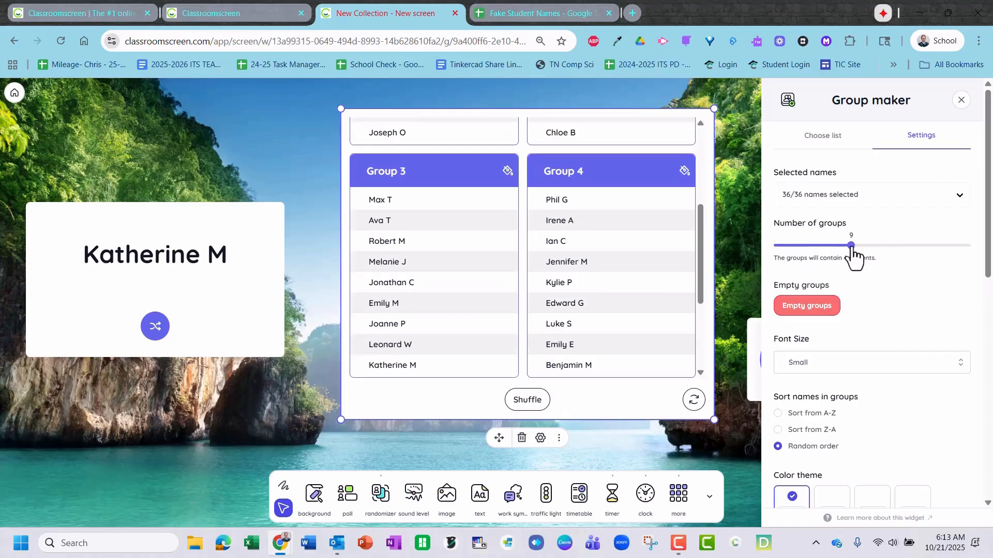
{"action": "left_click", "coordinate": [816, 313]}
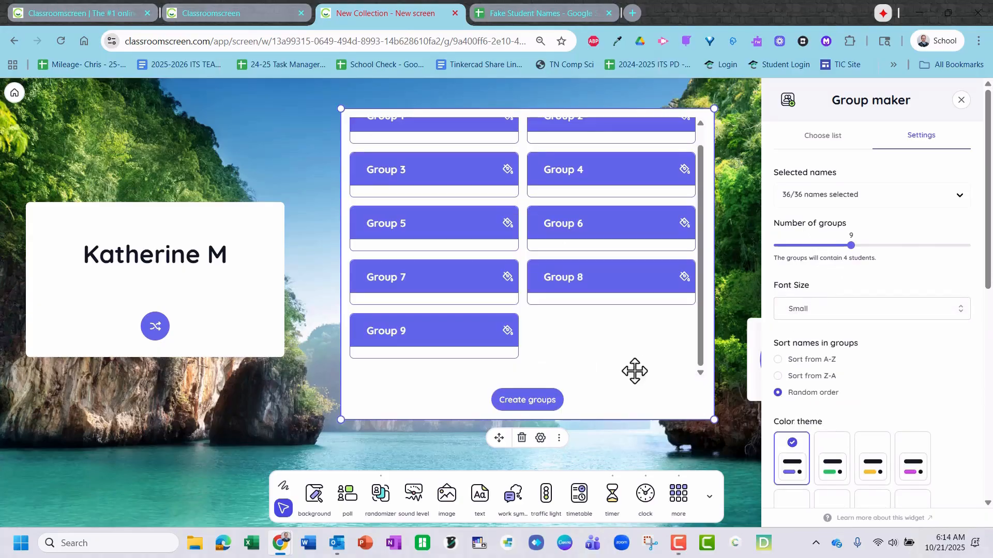
{"action": "left_click", "coordinate": [550, 408]}
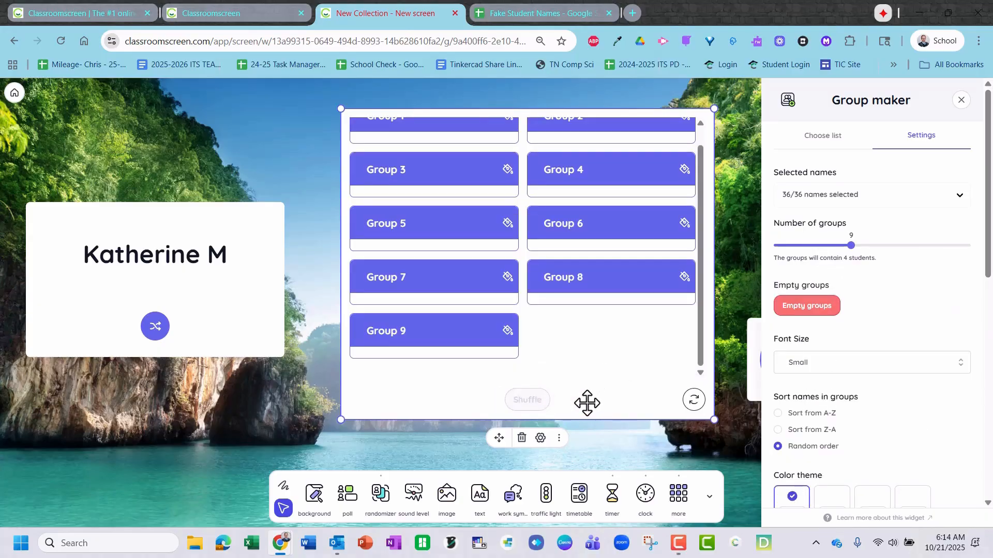
{"action": "scroll", "coordinate": [428, 281], "scroll_direction": "up", "scroll_amount": 4}
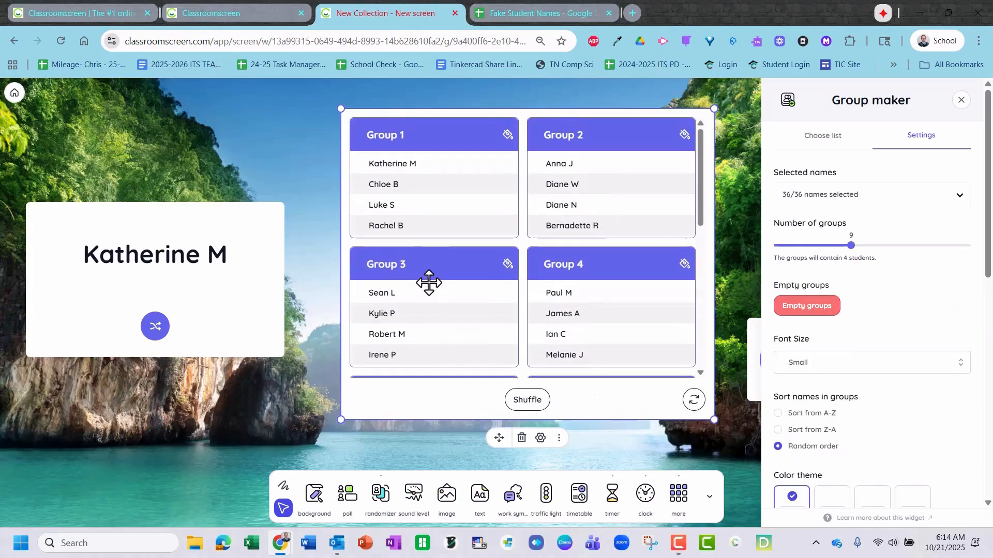
{"action": "scroll", "coordinate": [459, 202], "scroll_direction": "down", "scroll_amount": 6}
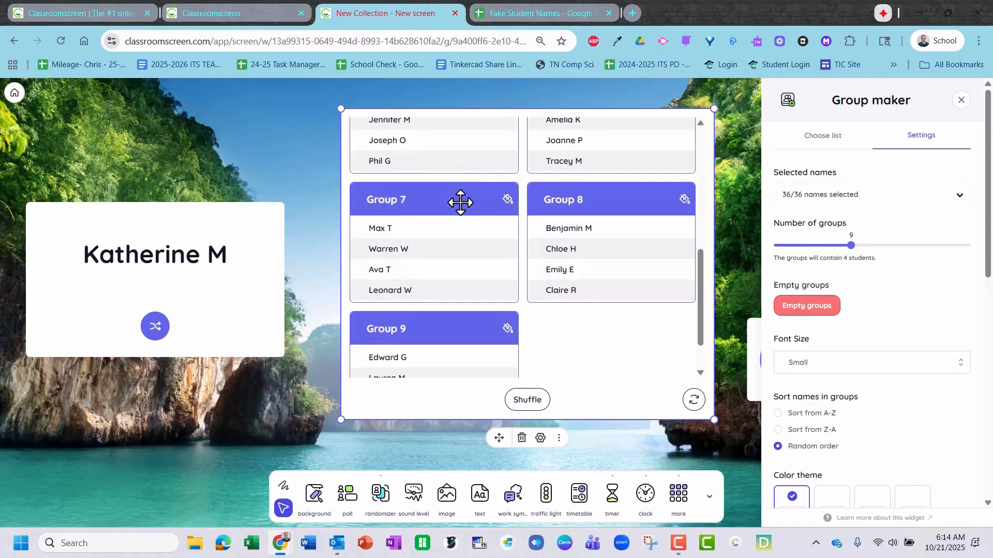
{"action": "scroll", "coordinate": [461, 202], "scroll_direction": "down", "scroll_amount": 2}
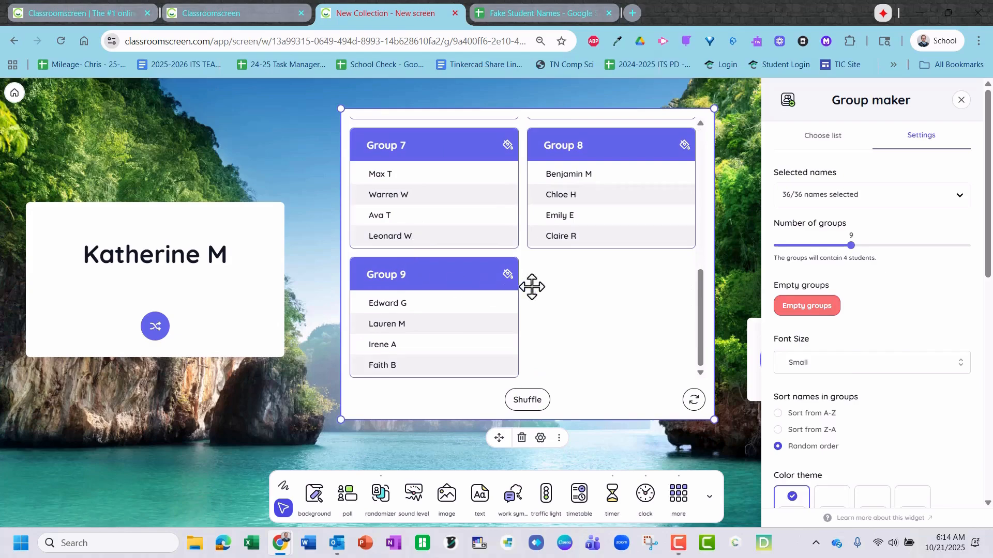
{"action": "left_click", "coordinate": [961, 100]}
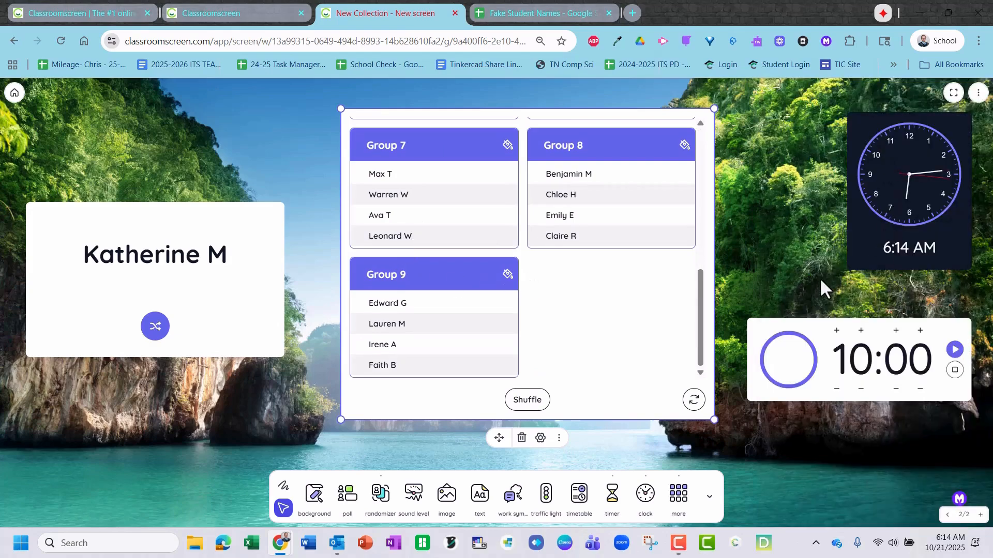